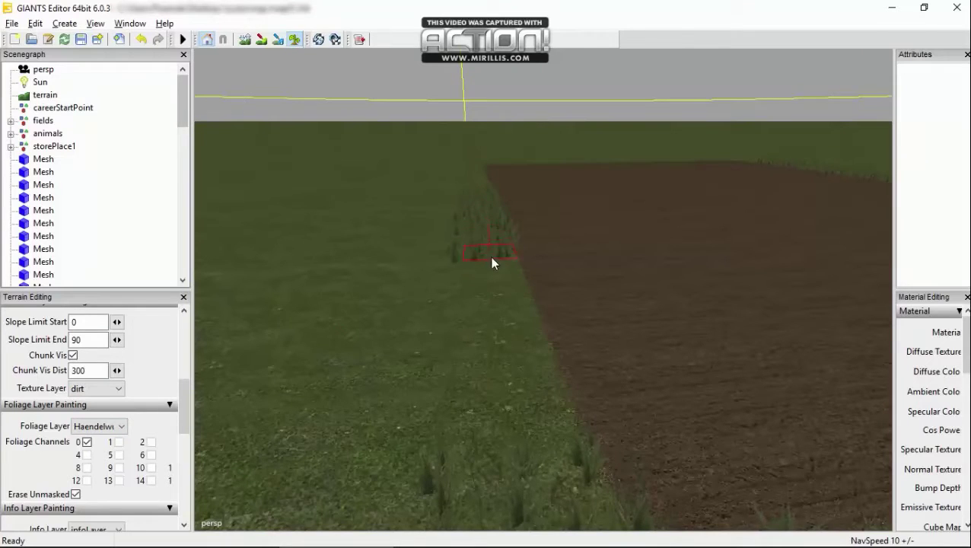
Paint Haendelwurz foliage in strips along the grass border of the ploughed field, working around its corner.
mouse_move(513, 345)
right_down()
mouse_move(520, 332)
mouse_move(498, 320)
mouse_move(539, 170)
right_up()
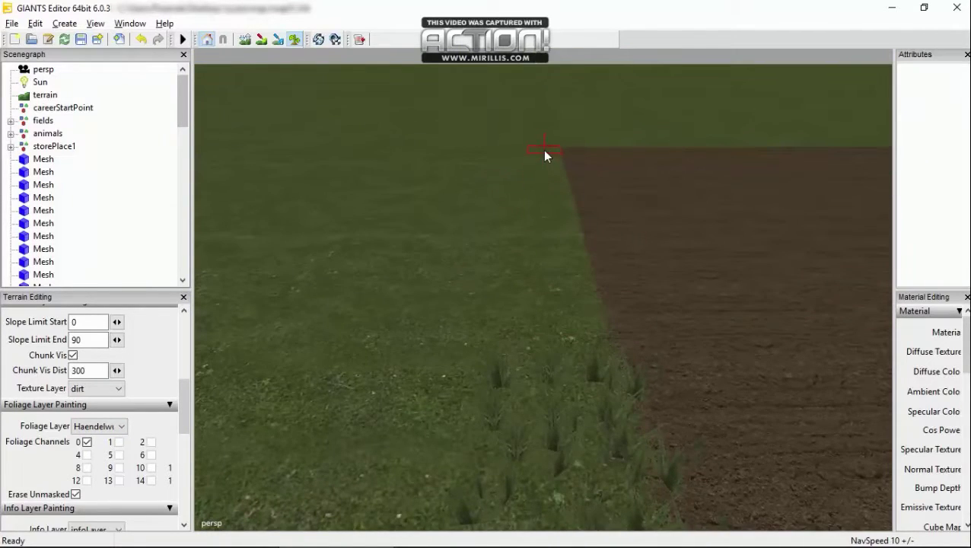
mouse_move(545, 189)
mouse_down()
mouse_move(559, 232)
mouse_move(561, 331)
mouse_up()
mouse_move(562, 331)
right_down()
mouse_move(633, 152)
mouse_move(556, 350)
mouse_move(516, 286)
mouse_move(535, 308)
mouse_move(492, 317)
right_up()
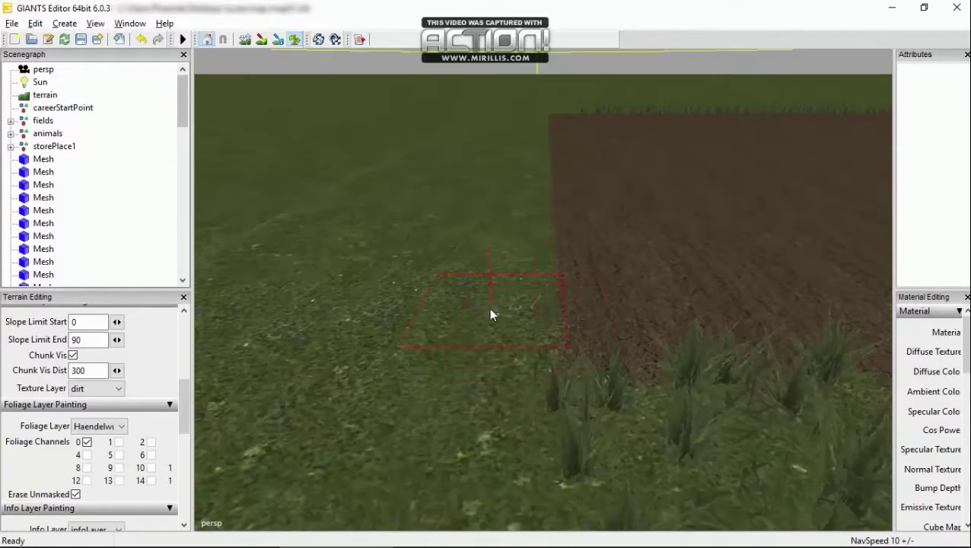
mouse_move(522, 164)
mouse_down()
mouse_move(470, 394)
mouse_move(453, 420)
mouse_up()
right_drag(454, 420, 552, 189)
drag(553, 188, 553, 245)
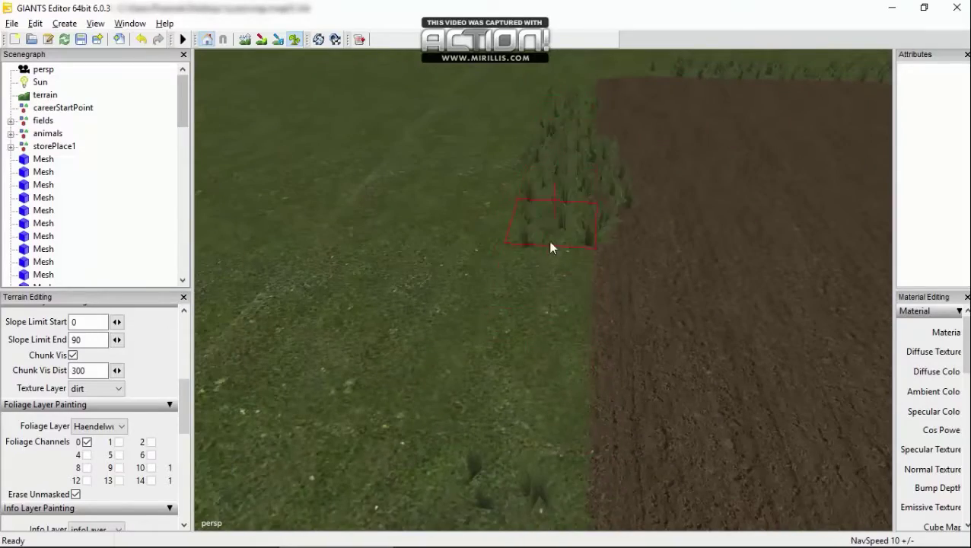
mouse_move(553, 245)
right_down()
mouse_move(524, 303)
mouse_move(540, 399)
mouse_move(644, 401)
right_up()
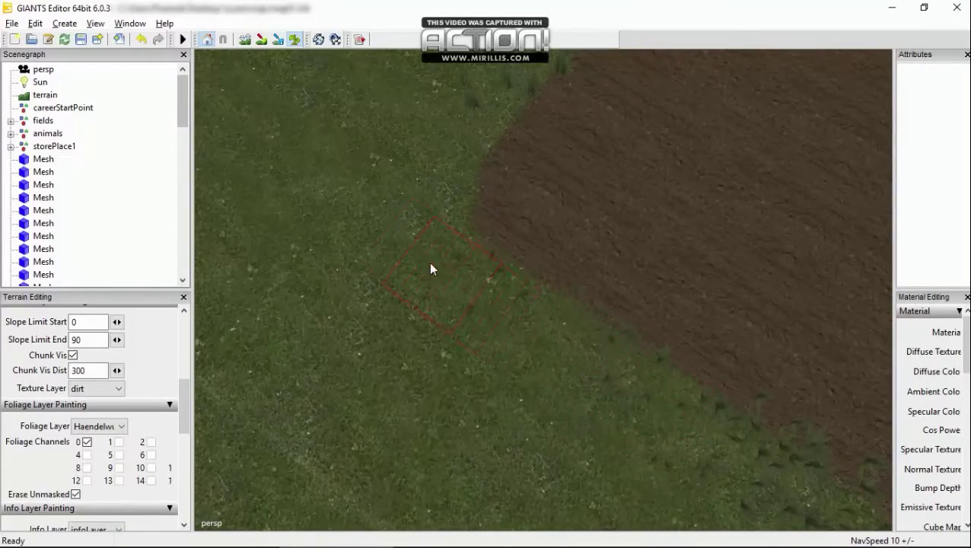
Reactivate foliage painting and paint Haendelwurz along the outer edge of the tall-grass meadow.
right_drag(523, 74, 257, 103)
scroll(457, 319, up, 10)
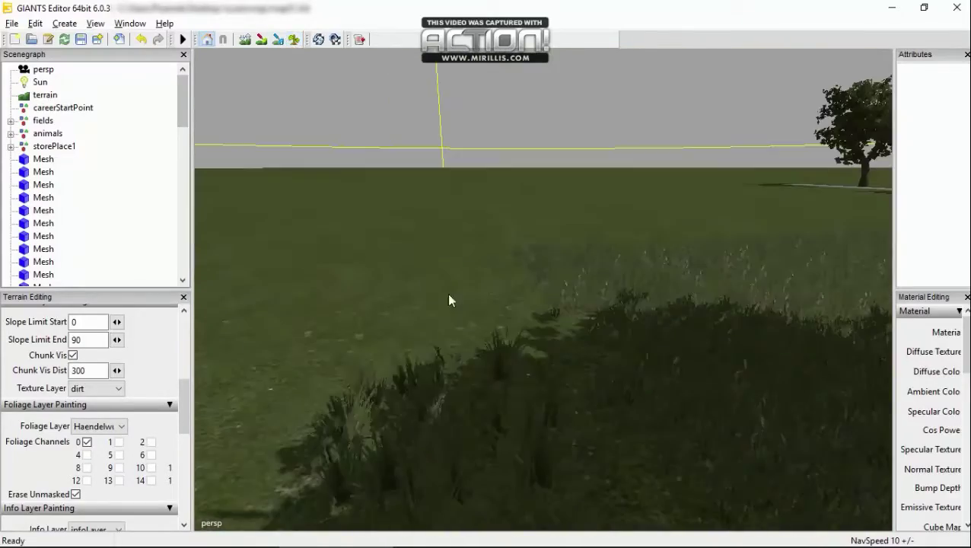
click(295, 40)
scroll(533, 365, up, 5)
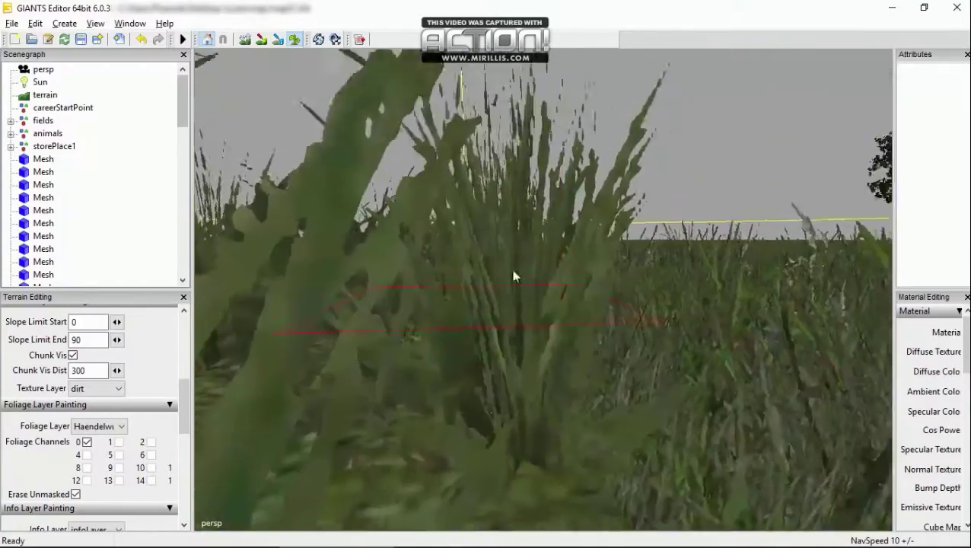
mouse_move(514, 275)
right_down()
mouse_move(593, 401)
mouse_move(477, 344)
mouse_move(565, 162)
right_up()
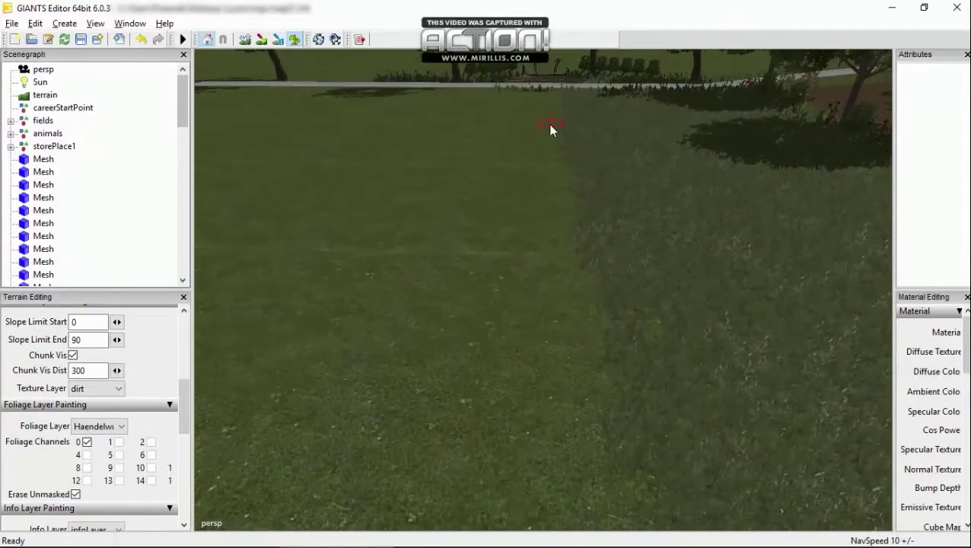
drag(542, 200, 548, 414)
right_drag(549, 414, 511, 307)
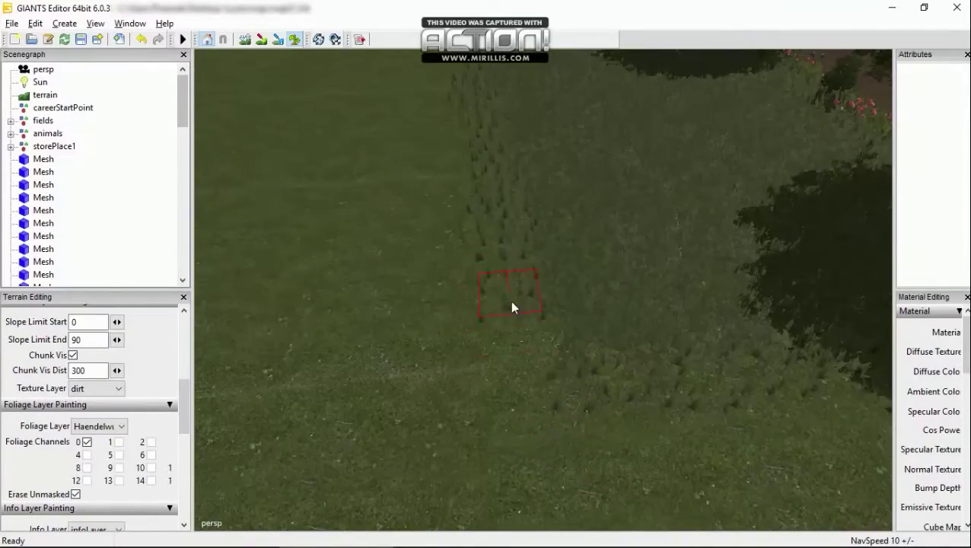
drag(511, 307, 514, 374)
Paint Haendelwurz foliage on the grass verge beside the paved road, up to the trees.
right_drag(515, 375, 574, 186)
scroll(591, 158, up, 5)
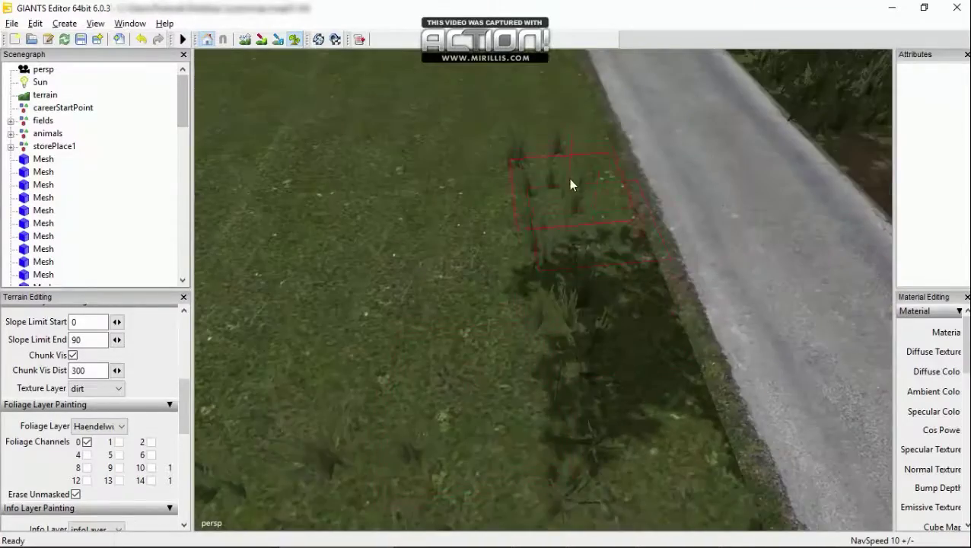
right_drag(620, 498, 580, 289)
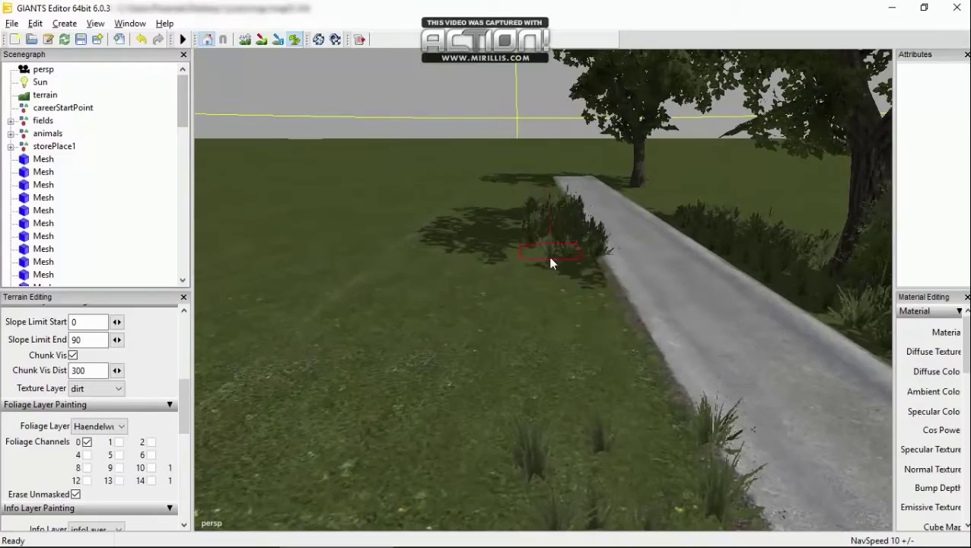
right_drag(567, 395, 414, 288)
right_drag(279, 168, 331, 156)
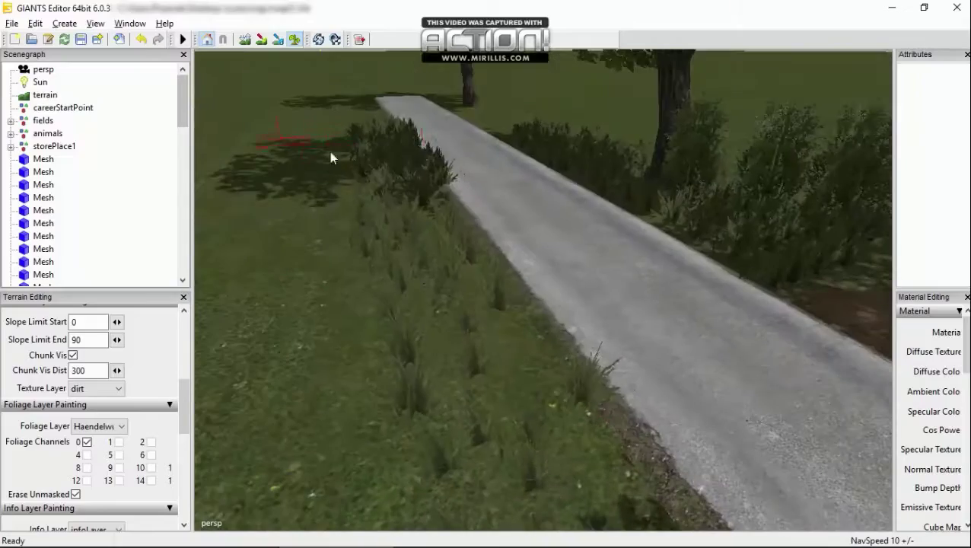
right_drag(419, 148, 563, 305)
Duplicate a birch tree and place the first copies on the ploughed field's edge near the dirt track.
click(282, 162)
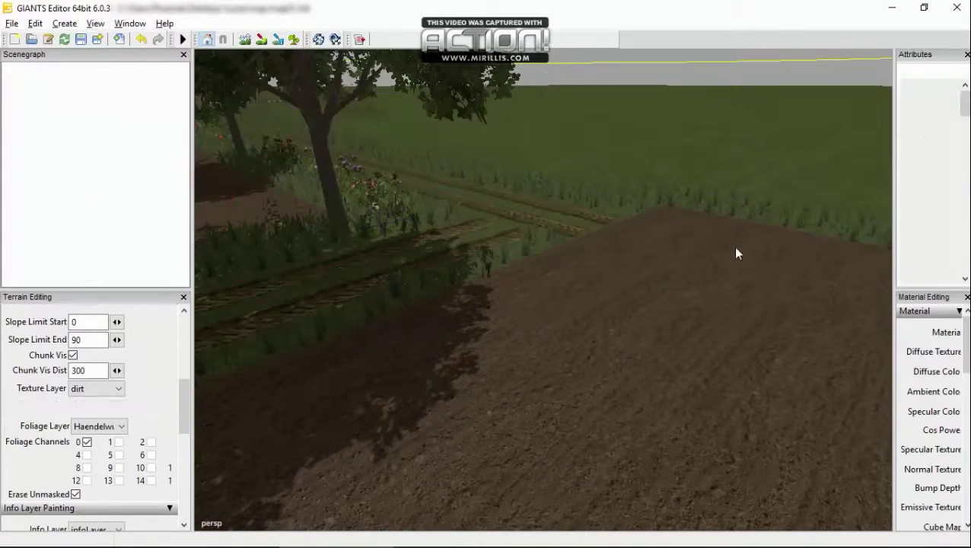
right_drag(709, 210, 573, 255)
key(ctrl+d)
right_drag(563, 360, 776, 342)
key(ctrl+d)
click(61, 274)
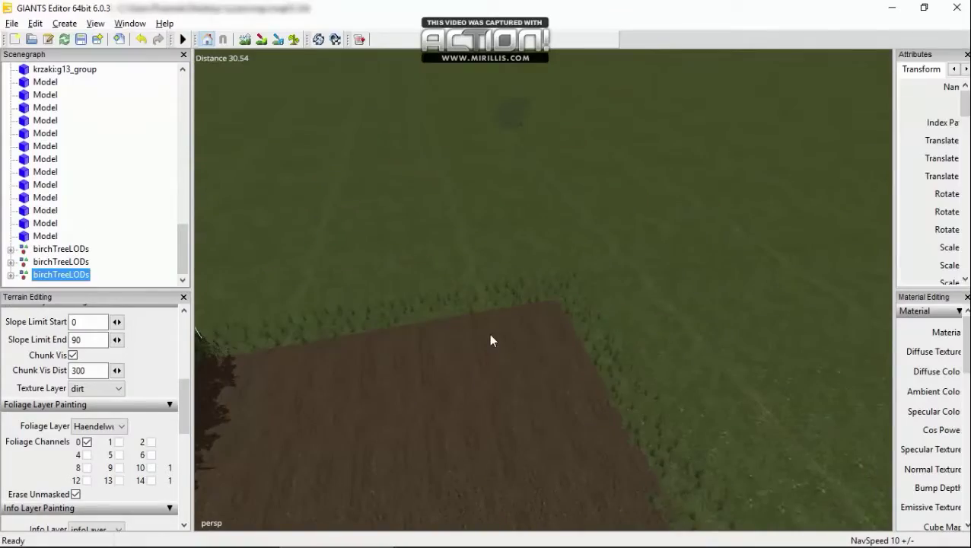
click(494, 346)
Place further birch tree copies along the ploughed field's grass border, deleting one and undoing that deletion.
right_drag(498, 355, 586, 383)
key(ctrl+d)
right_drag(545, 354, 685, 408)
key(Delete)
key(ctrl+z)
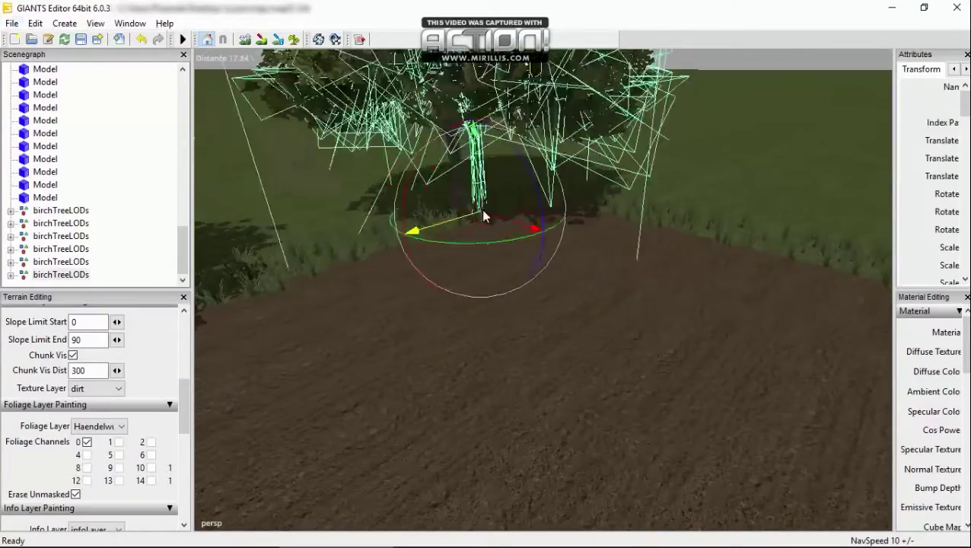
right_drag(480, 210, 609, 247)
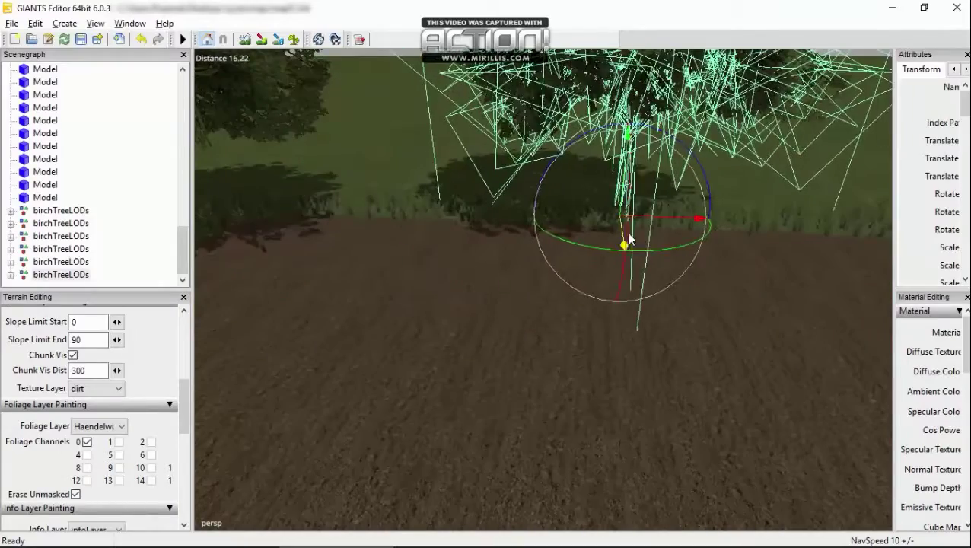
Add another birch tree to the row along the far side of the ploughed field.
click(499, 327)
key(ctrl+v)
right_drag(745, 196, 621, 300)
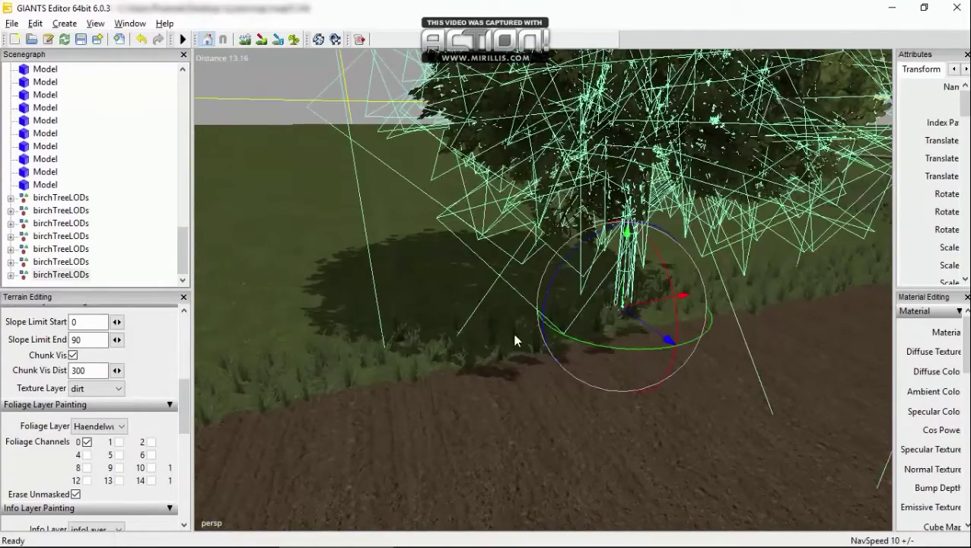
key(ctrl+v)
right_drag(492, 278, 424, 338)
Copy the krzaki:g13_group bush and place copies on the strip between the dirt track and the ploughed field.
click(410, 328)
click(597, 295)
key(ctrl+x)
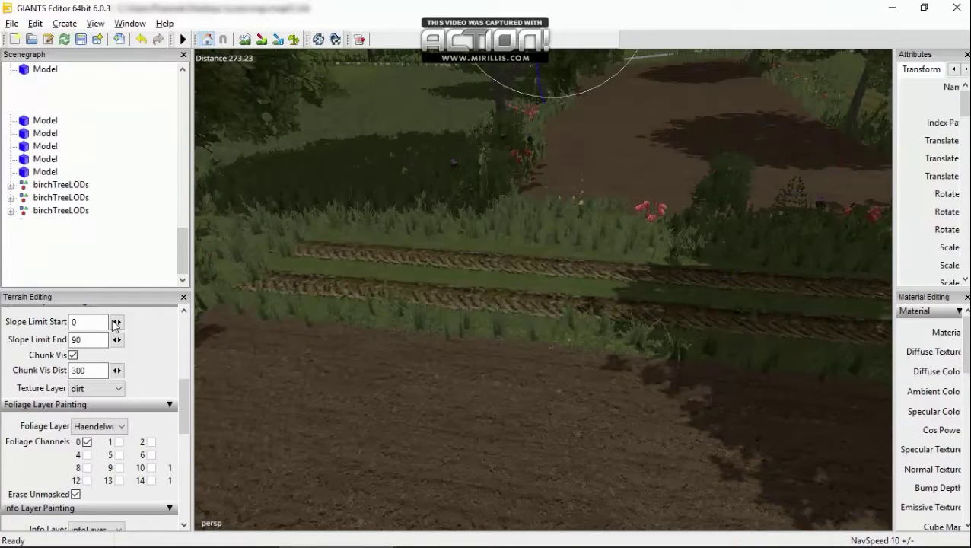
key(ctrl+v)
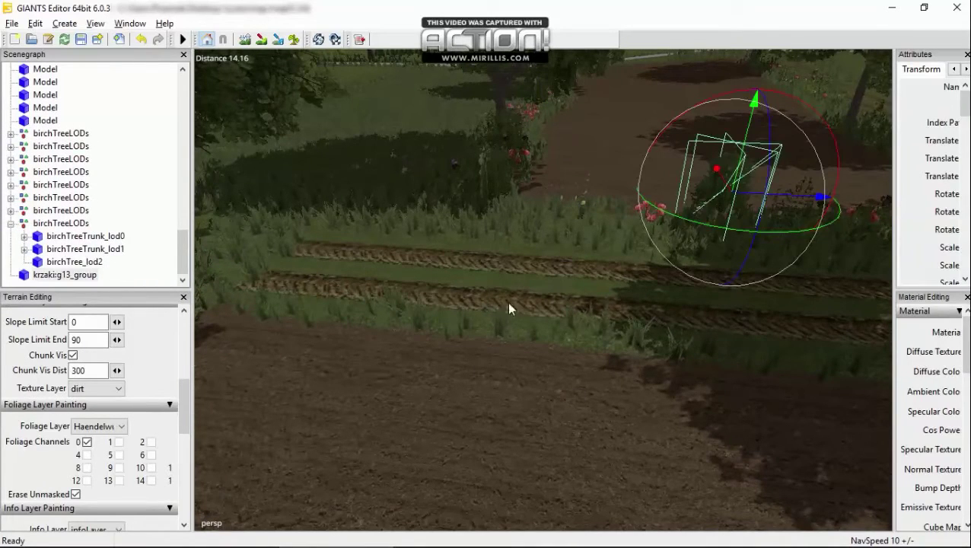
drag(828, 367, 647, 284)
click(447, 366)
click(291, 272)
mouse_move(522, 248)
mouse_down()
mouse_move(521, 217)
mouse_move(531, 264)
mouse_up()
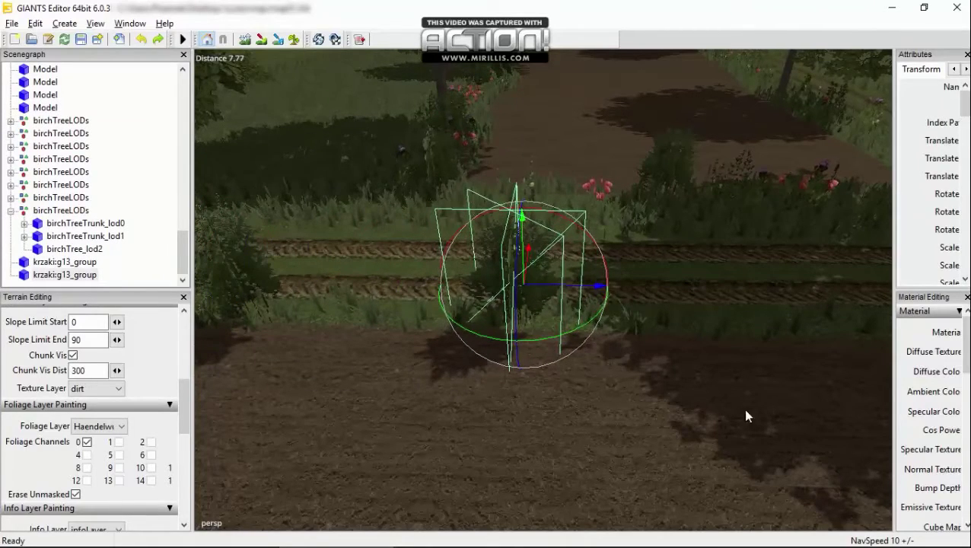
Continue the row of krzaki:g13_group bushes beside the dirt track towards the track junction.
click(813, 452)
click(549, 275)
right_drag(549, 275, 496, 385)
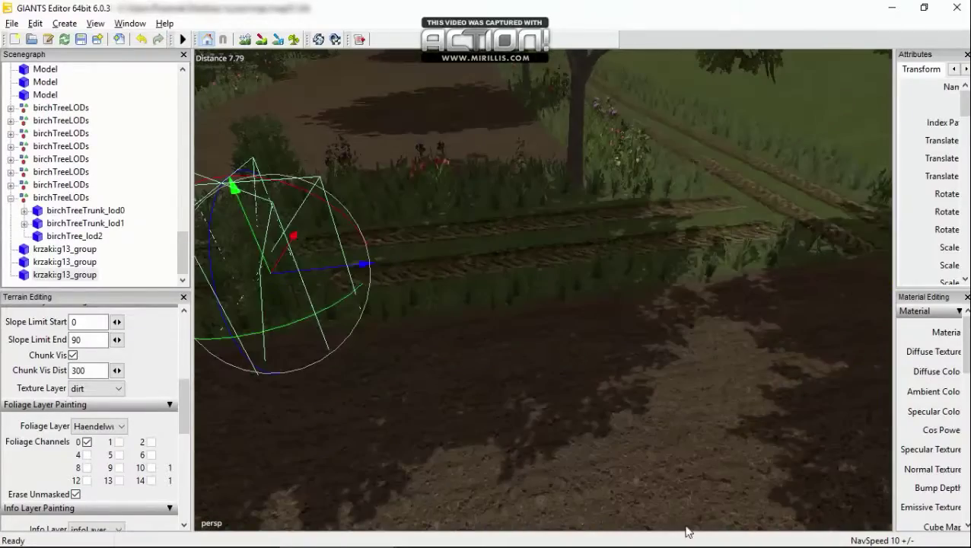
key(ctrl+v)
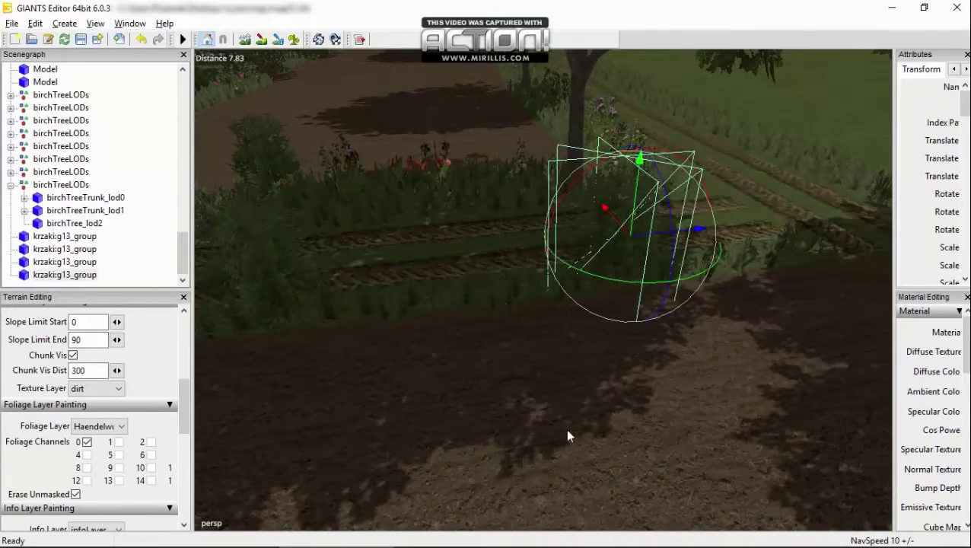
key(ctrl+v)
right_drag(522, 456, 644, 275)
Place krzaki:g13_group bushes around the tree at the track end and in the gap to the next tree.
right_drag(612, 206, 704, 373)
click(668, 312)
key(ctrl+v)
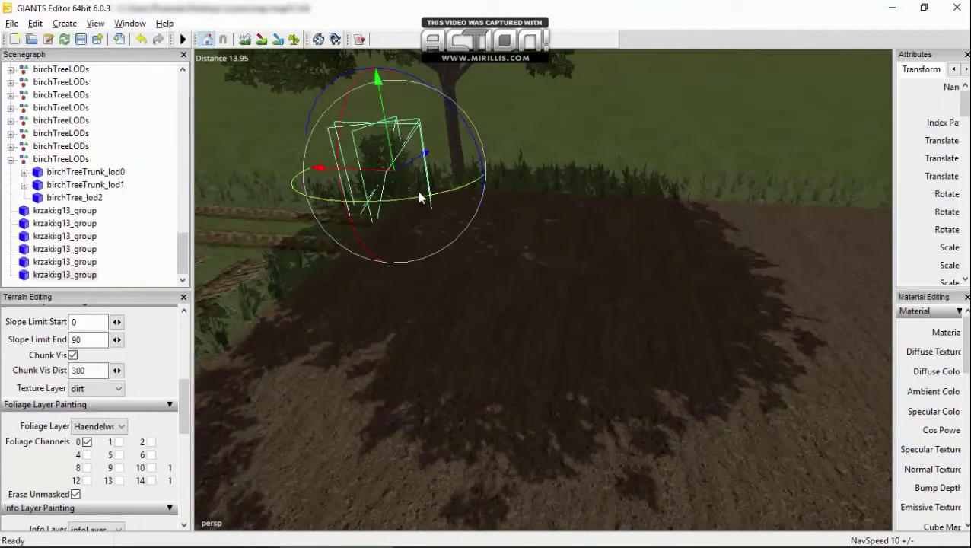
drag(425, 197, 639, 122)
click(703, 454)
key(ctrl+v)
right_drag(574, 299, 689, 218)
key(ctrl+v)
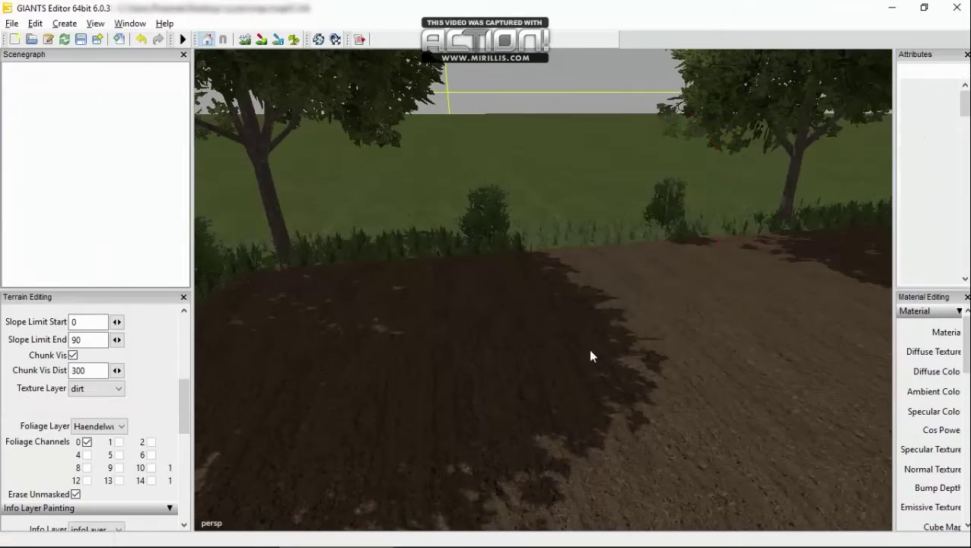
Place krzaki:g13_group bushes beside the next birch and in the grass strip beyond it.
right_drag(589, 353, 358, 238)
drag(358, 238, 875, 284)
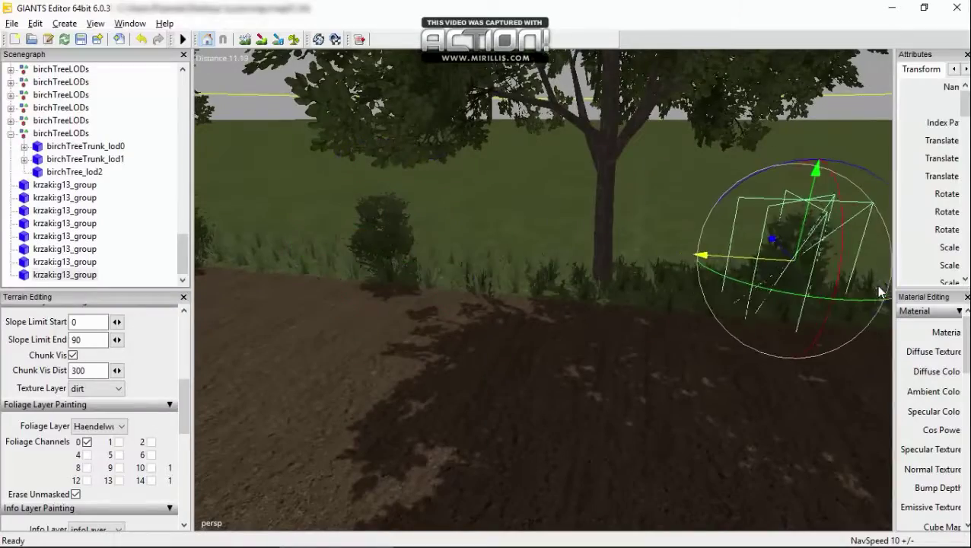
click(551, 417)
key(ctrl+v)
right_drag(552, 422, 440, 309)
drag(440, 310, 815, 358)
right_drag(814, 358, 759, 329)
click(758, 335)
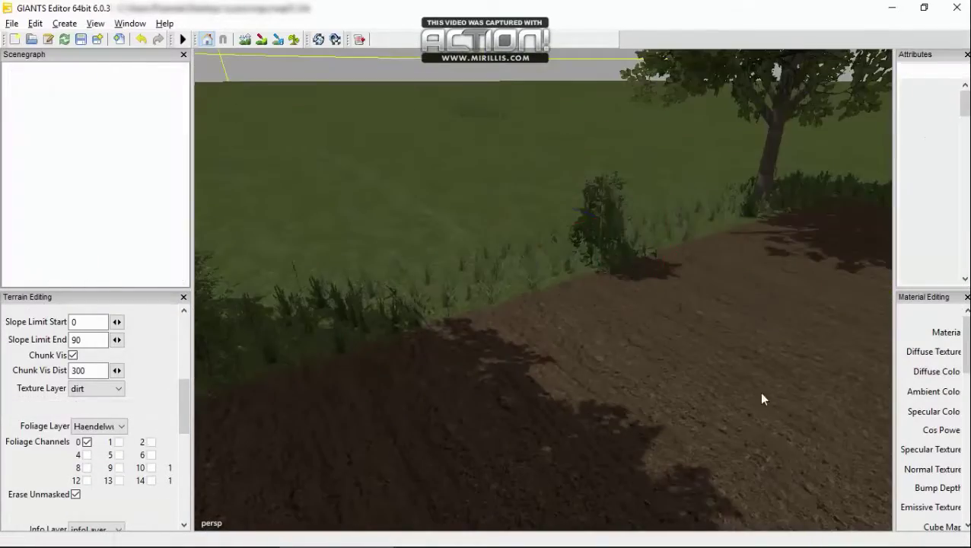
Add krzaki:g13_group bushes behind the birch near the field corner and between the two corner trees.
key(ctrl+v)
right_drag(761, 399, 382, 219)
drag(381, 219, 724, 234)
right_drag(727, 242, 770, 384)
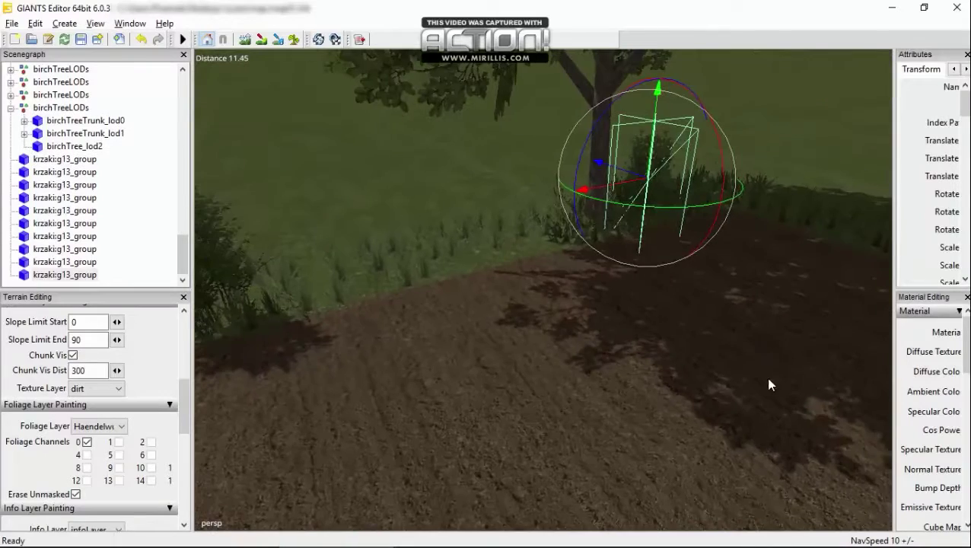
click(577, 334)
click(97, 228)
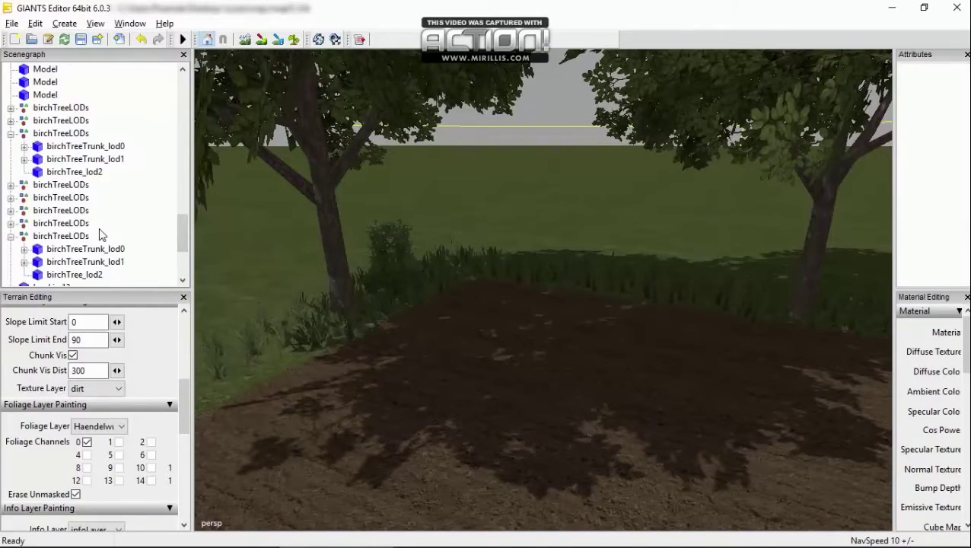
click(360, 303)
drag(360, 303, 567, 325)
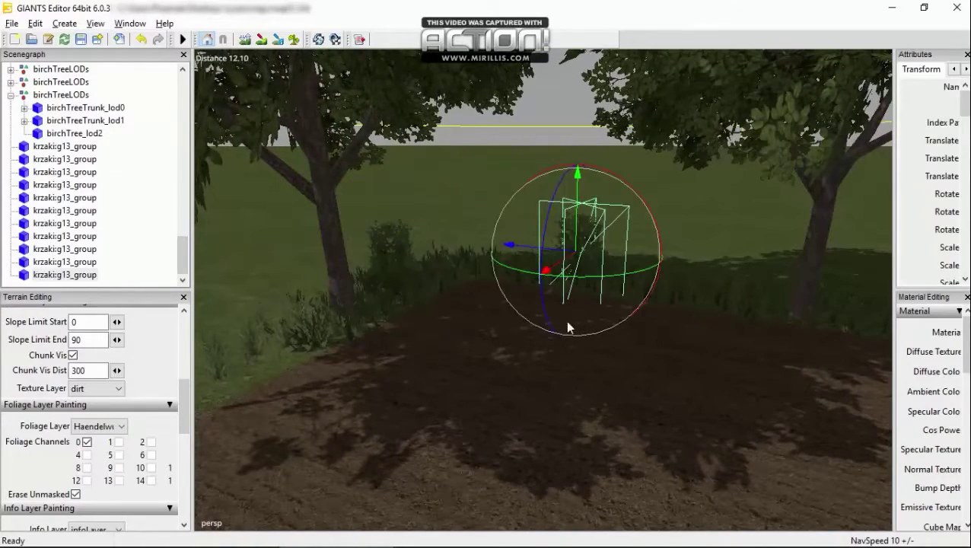
Extend the krzaki:g13_group bushes past the corner trees along the adjoining field edge.
click(563, 462)
click(649, 529)
key(ctrl+v)
right_drag(639, 394, 754, 422)
click(754, 422)
key(ctrl+v)
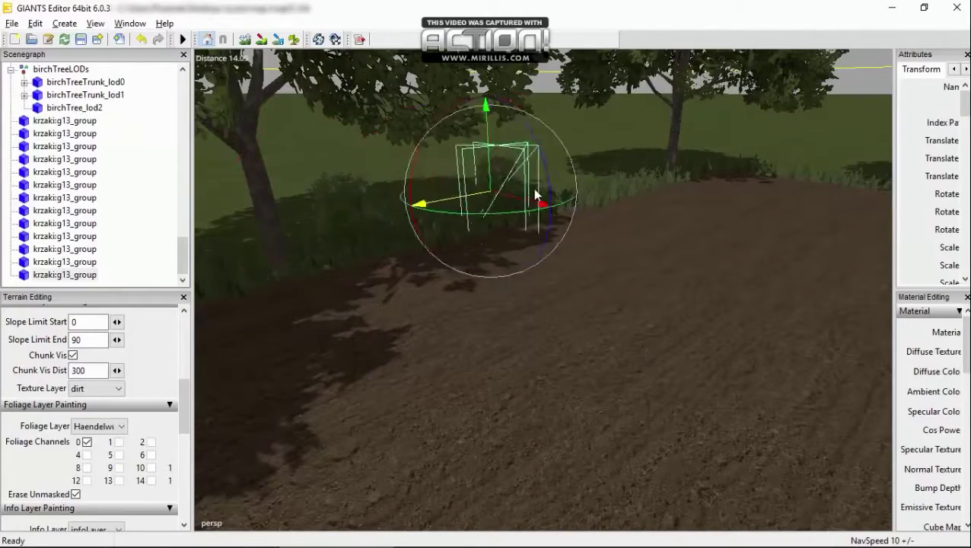
key(ctrl+v)
Place more krzaki:g13_group bushes beside the following birches around the next field corner.
drag(599, 178, 749, 141)
key(ctrl+v)
right_drag(749, 349, 548, 338)
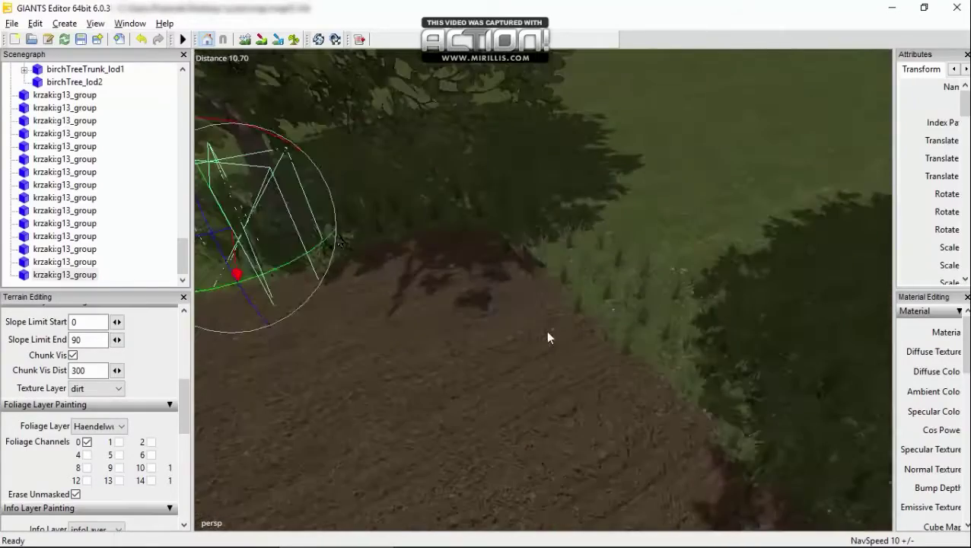
right_drag(531, 214, 310, 257)
drag(310, 257, 598, 311)
right_drag(599, 311, 559, 357)
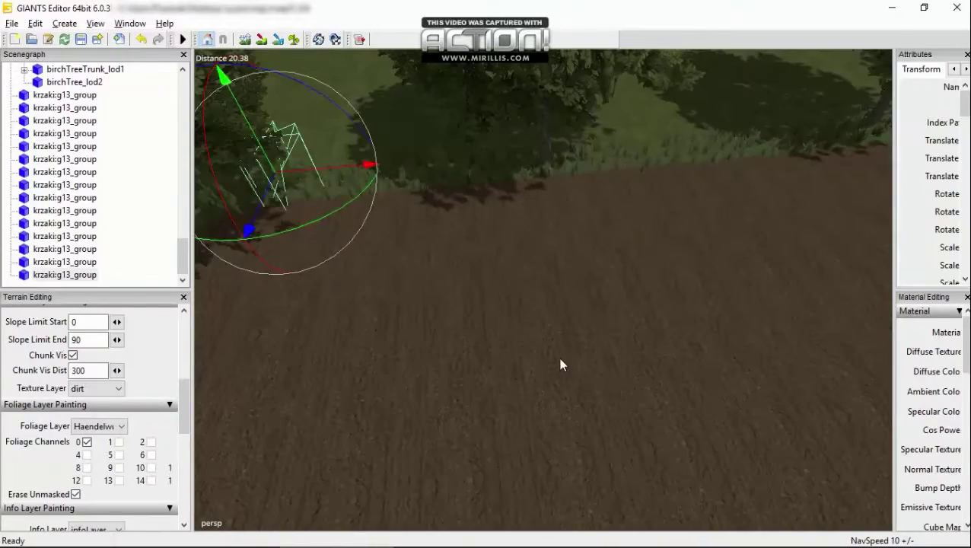
Fill the gaps between the shaded birches on the long field edge with krzaki:g13_group bushes and save the map.
key(ctrl+v)
drag(358, 201, 640, 183)
key(ctrl+v)
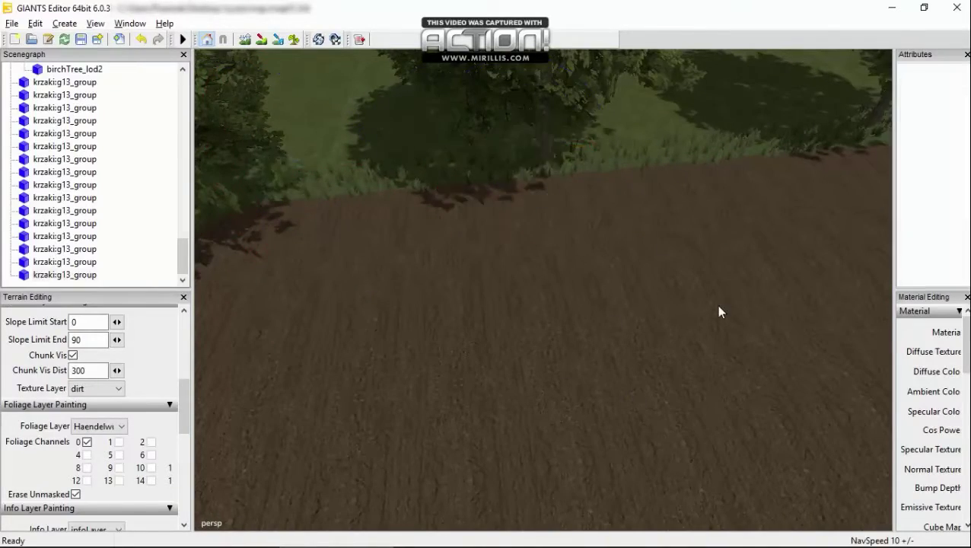
right_drag(716, 304, 535, 253)
drag(535, 254, 777, 356)
key(ctrl+v)
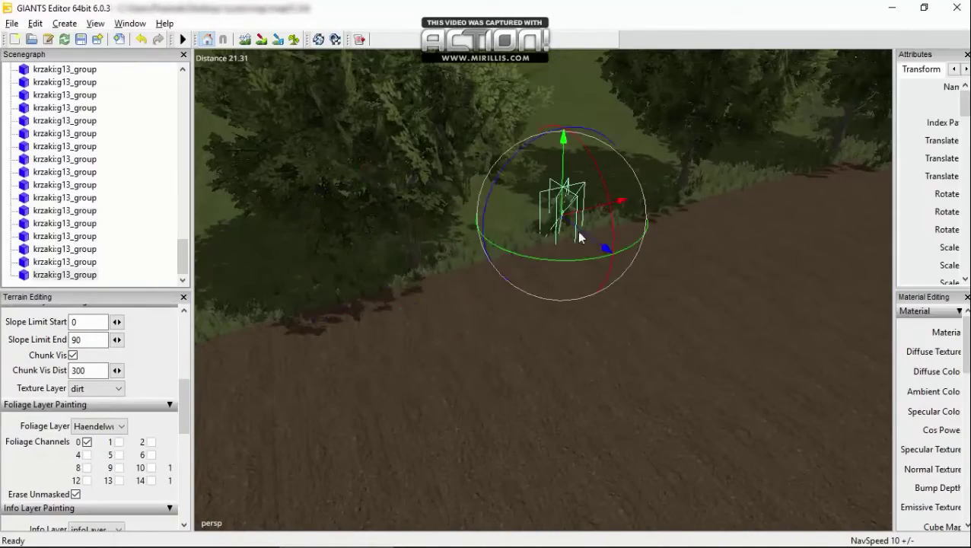
drag(577, 231, 798, 171)
key(ctrl+s)
Place another krzaki:g13_group bush at the end of the tree row and save the map.
key(ctrl+v)
right_drag(525, 343, 498, 337)
drag(498, 338, 791, 325)
key(ctrl+s)
right_drag(573, 441, 487, 358)
Switch the foliage layer to Unterholz and paint a small patch of it on the ploughed field near the grass edge.
click(99, 426)
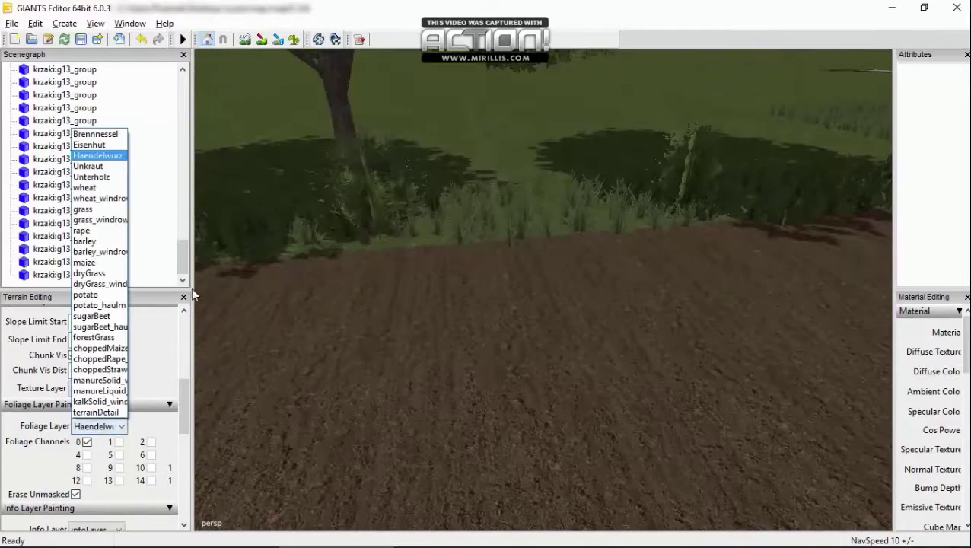
click(109, 172)
click(457, 309)
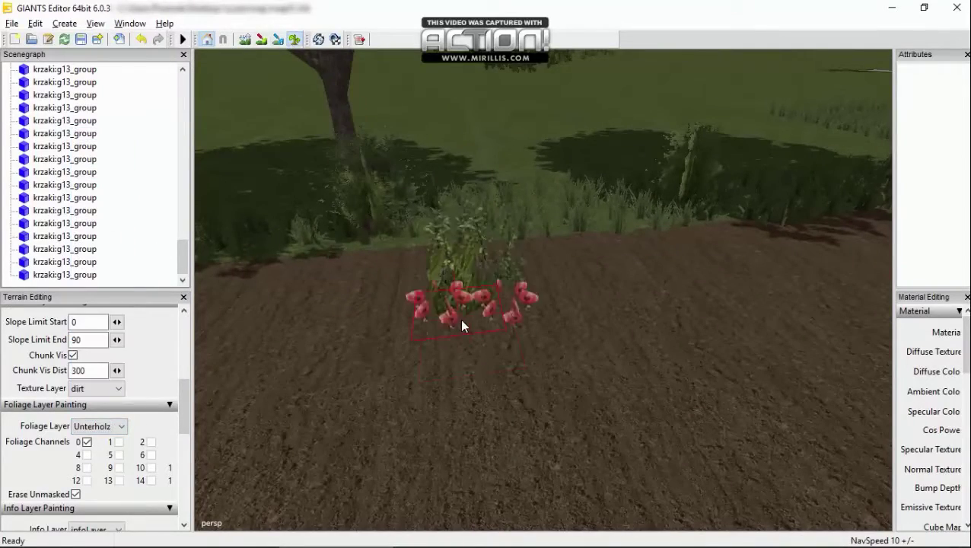
Paint Unterholz foliage in patches along the ploughed field's grassy edge, between the trees and bushes and around the field corner.
mouse_move(460, 319)
right_down()
mouse_move(629, 253)
mouse_move(516, 286)
right_up()
right_drag(531, 204, 338, 276)
right_drag(574, 318, 481, 358)
right_drag(606, 369, 505, 166)
right_drag(779, 325, 749, 317)
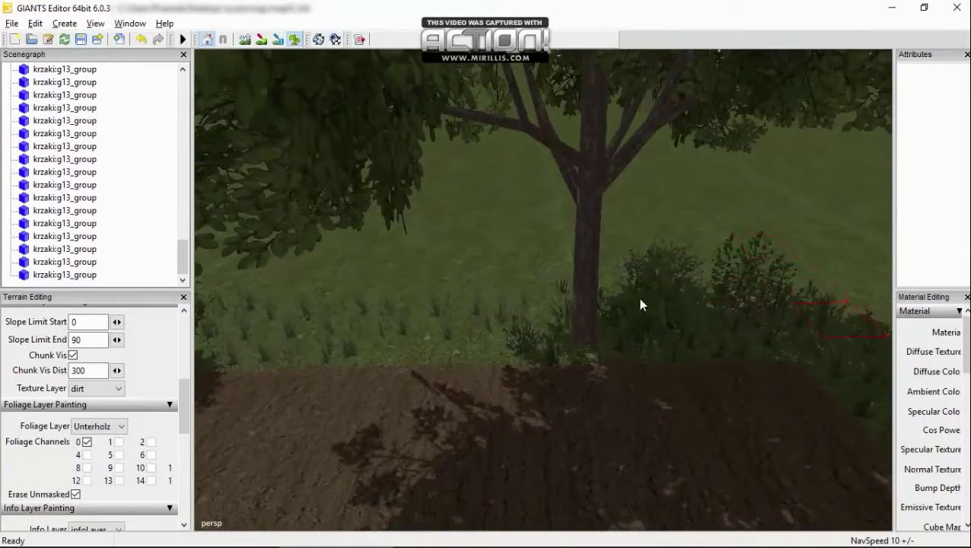
right_drag(639, 303, 401, 239)
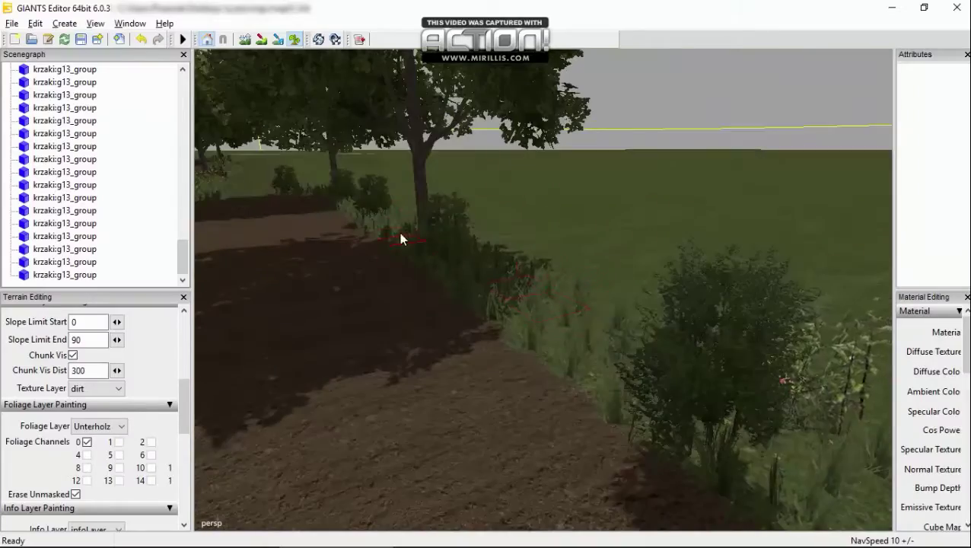
mouse_move(626, 369)
right_down()
mouse_move(627, 208)
mouse_move(553, 366)
mouse_move(567, 264)
right_up()
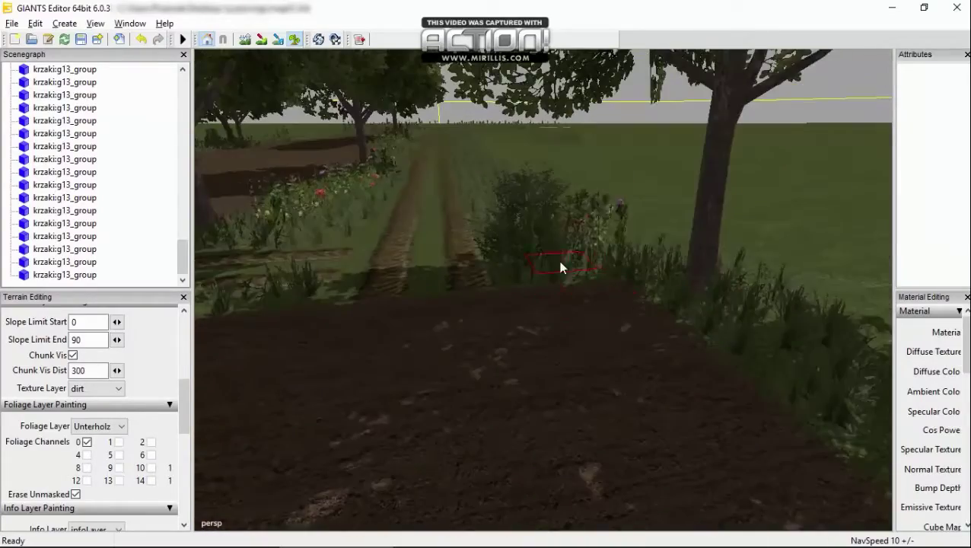
Add Unterholz patches to the grass strip between the ploughed field and the dirt track.
mouse_move(666, 335)
right_down()
mouse_move(729, 364)
mouse_move(661, 307)
mouse_move(713, 294)
right_up()
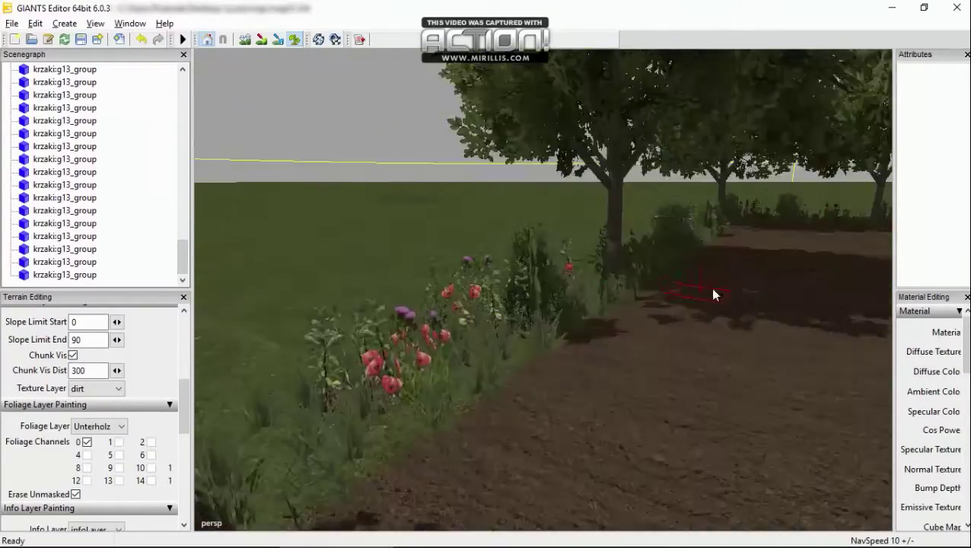
right_drag(654, 307, 622, 385)
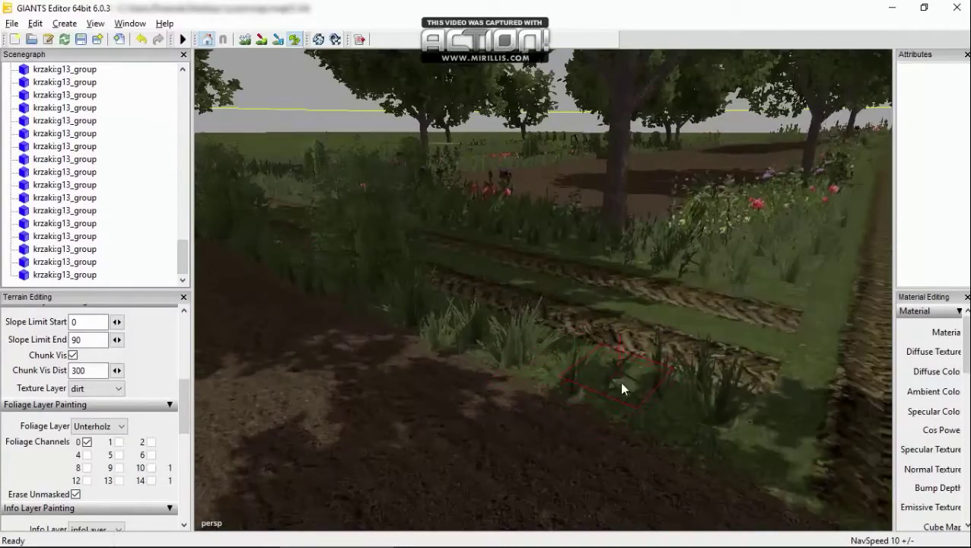
right_drag(440, 309, 561, 295)
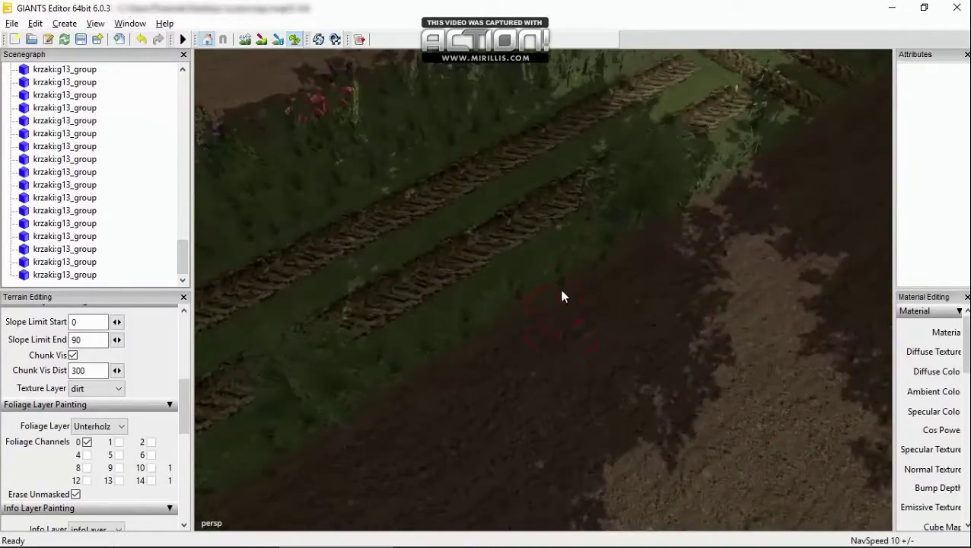
right_drag(455, 338, 420, 213)
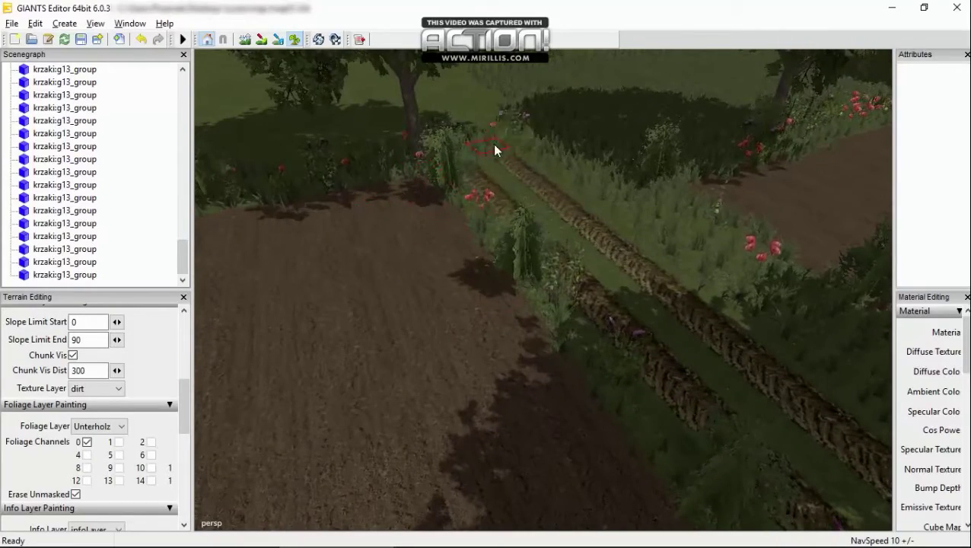
Paint Unterholz foliage along the dirt track's outer verge, beside the open meadow.
right_drag(663, 234, 578, 426)
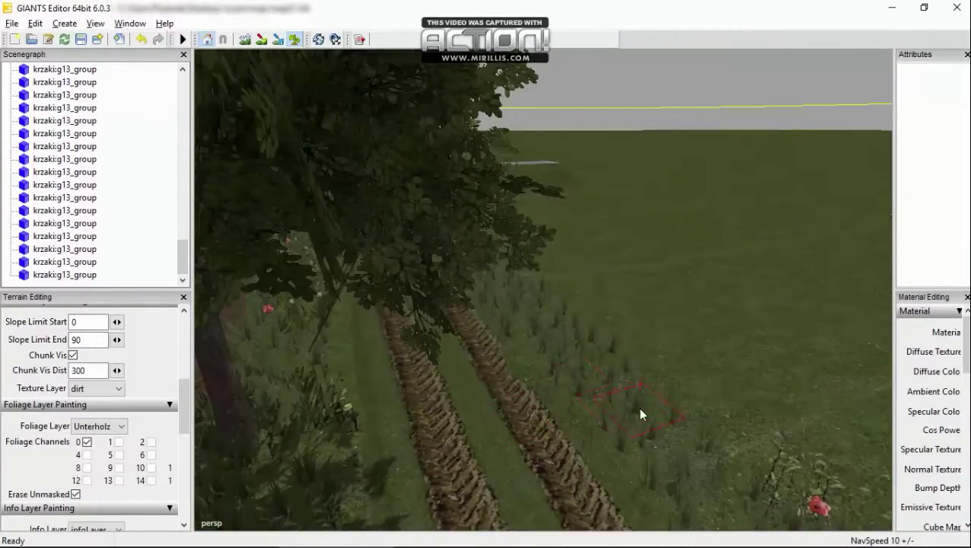
right_drag(591, 368, 550, 323)
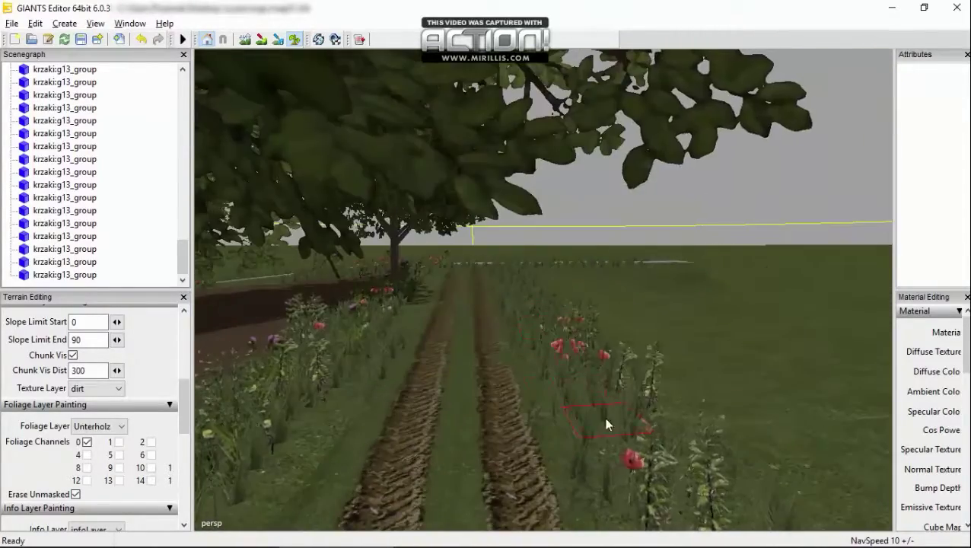
right_drag(611, 427, 560, 358)
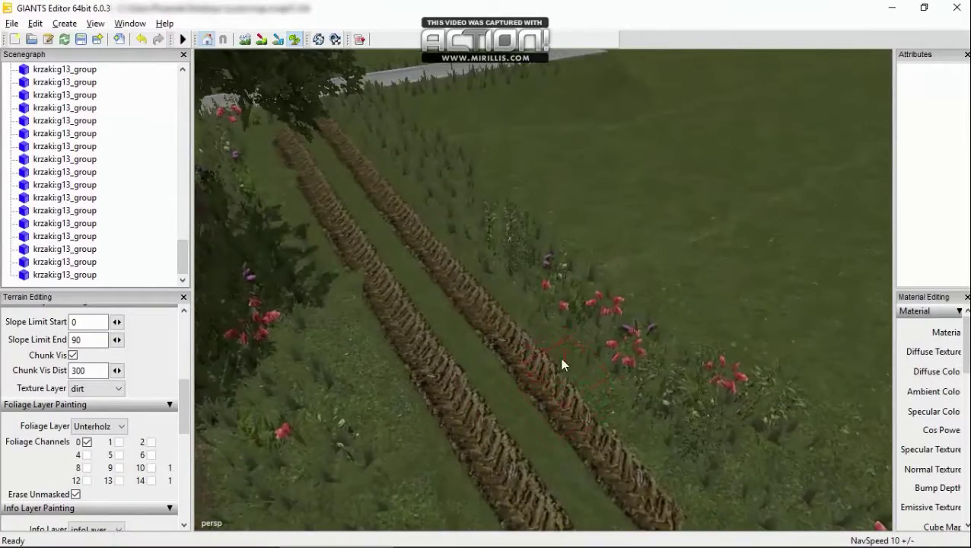
Extend the Unterholz foliage through the tree-lined strip by the paved road and metal fence and along the adjoining grass borders.
right_drag(383, 130, 837, 455)
key(s)
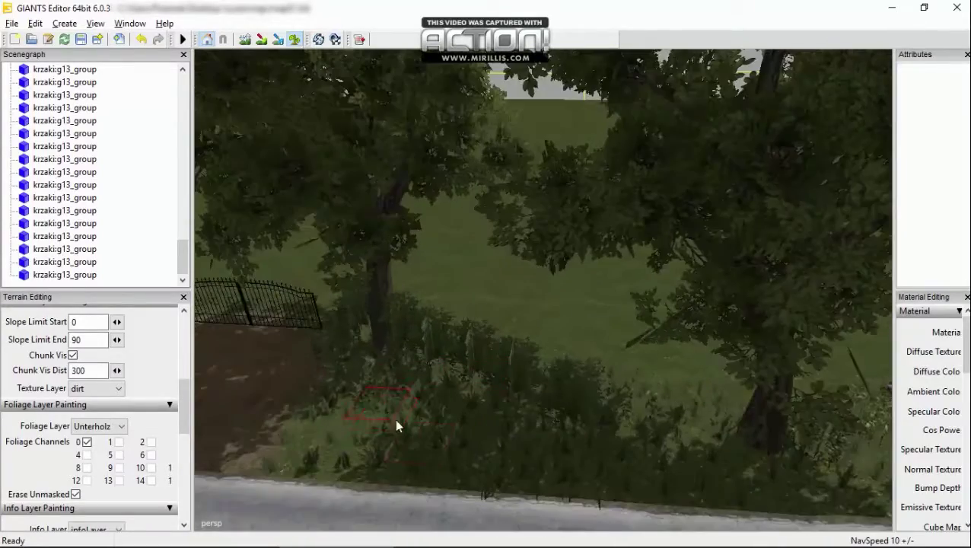
key(a)
mouse_move(649, 440)
right_down()
mouse_move(614, 395)
mouse_move(517, 414)
mouse_move(562, 420)
right_up()
right_drag(545, 389, 793, 489)
mouse_move(521, 310)
right_down()
mouse_move(577, 325)
mouse_move(490, 351)
mouse_move(621, 445)
mouse_move(438, 367)
mouse_move(481, 310)
mouse_move(585, 422)
mouse_move(507, 401)
mouse_move(608, 416)
mouse_move(630, 431)
mouse_move(460, 356)
mouse_move(728, 364)
mouse_move(690, 350)
mouse_move(544, 350)
mouse_move(406, 495)
mouse_move(526, 390)
mouse_move(635, 169)
right_up()
right_drag(549, 314, 574, 255)
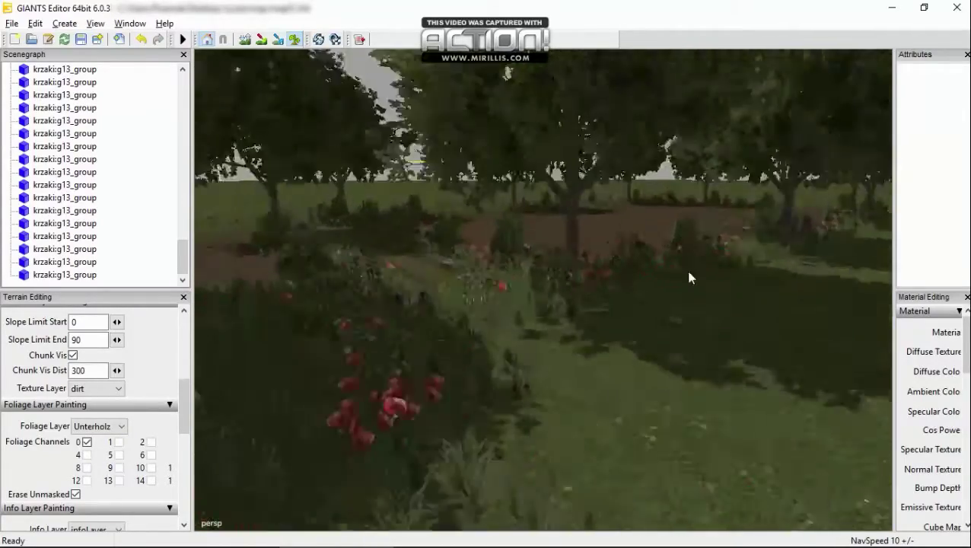